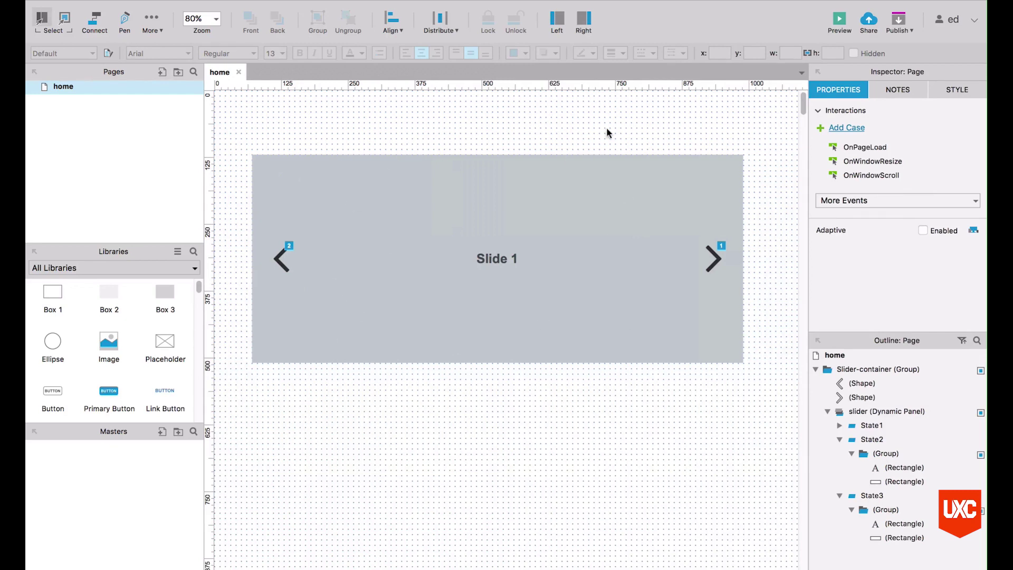
Step: Switch to the Chrome preview and advance the slider four times with the right arrow
key(super+Tab)
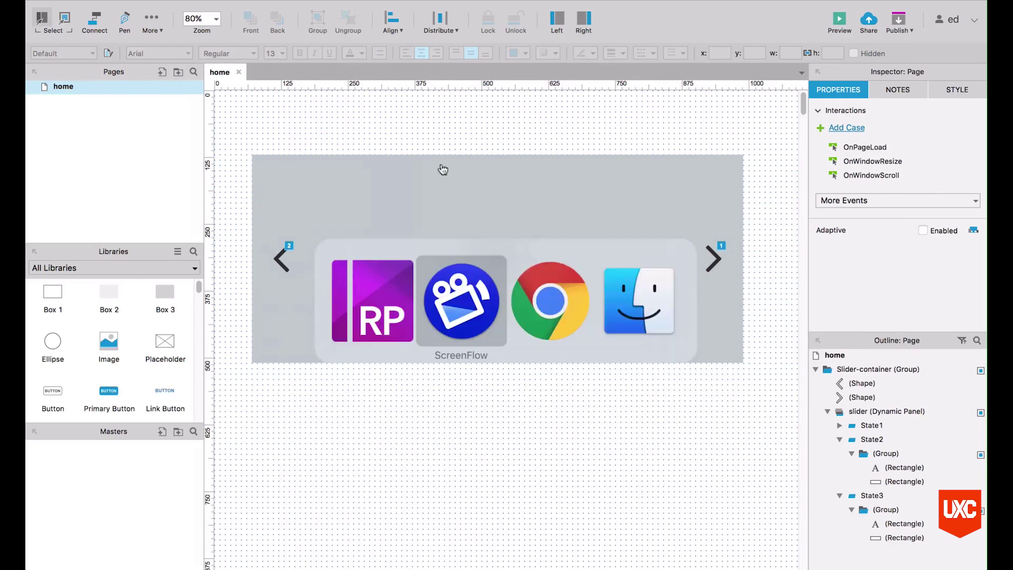
key(Tab)
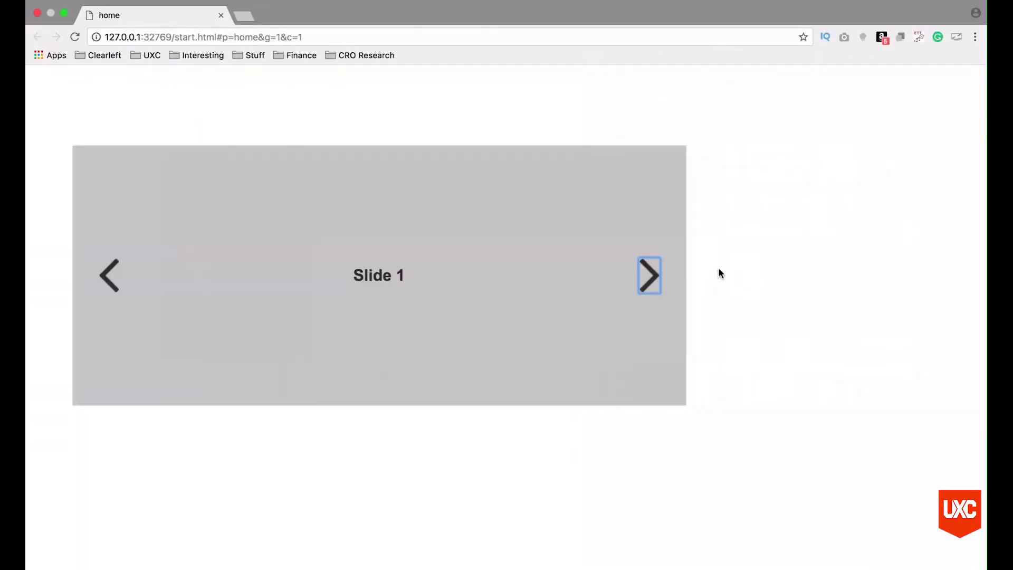
click(654, 275)
click(654, 274)
click(653, 276)
click(655, 275)
Step: Step the slider backward ten times with the left arrow
click(109, 272)
click(111, 270)
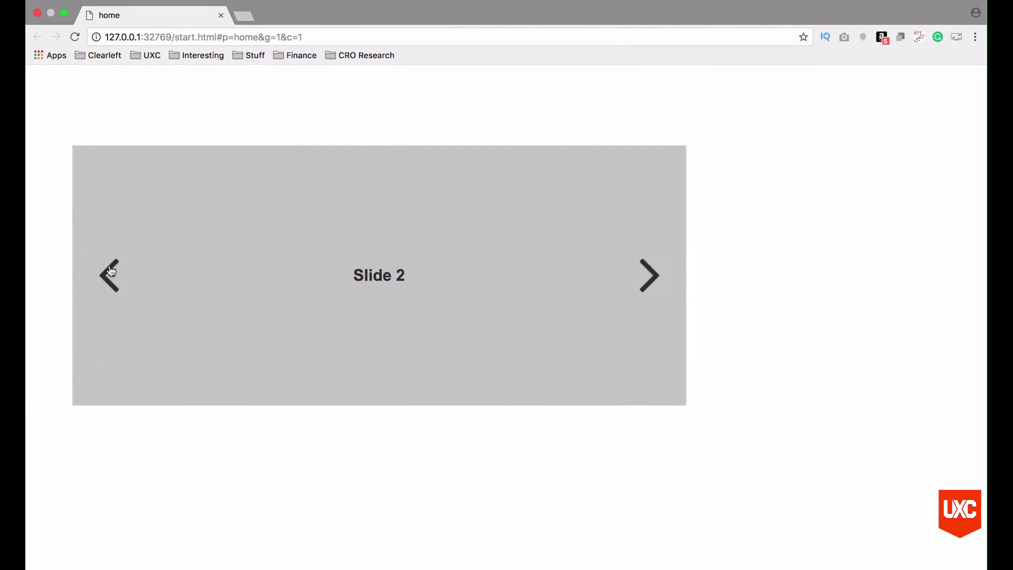
click(111, 271)
click(111, 271)
click(111, 271)
click(111, 270)
click(111, 270)
click(110, 270)
click(110, 271)
click(110, 270)
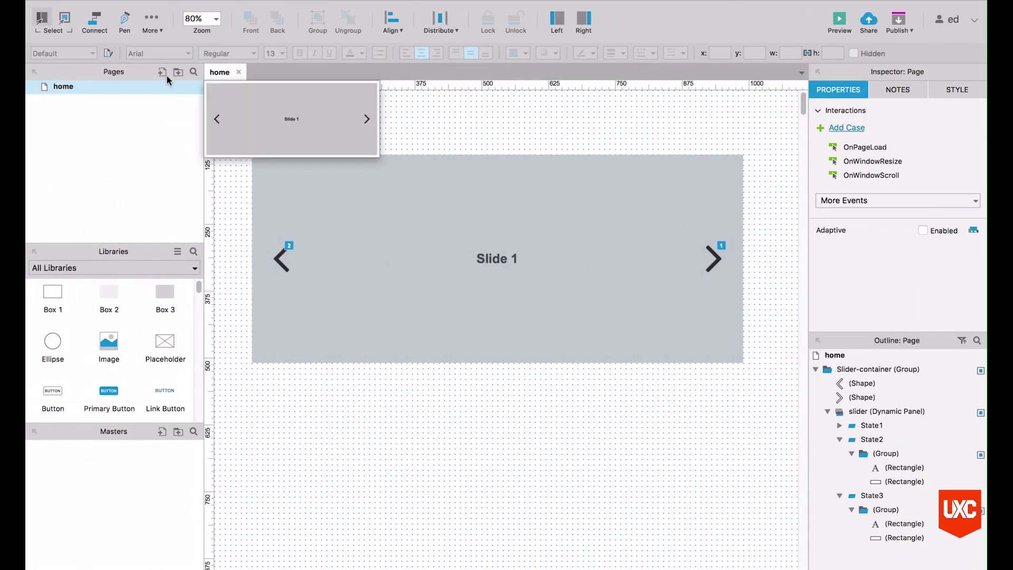
Step: Create a new page named 'slider' in the Pages panel and open it
click(162, 73)
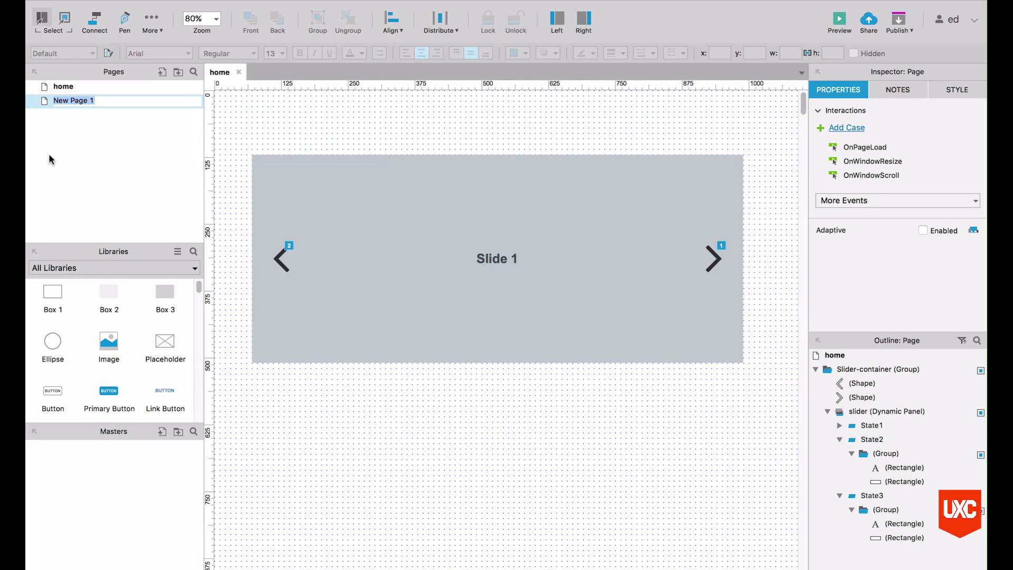
text(slider)
key(Return)
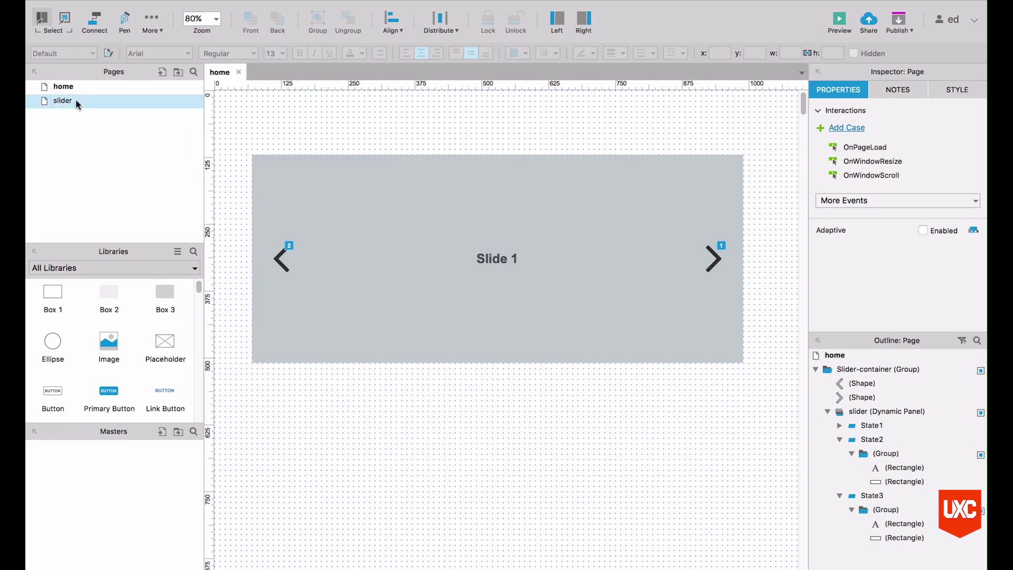
double_click(75, 99)
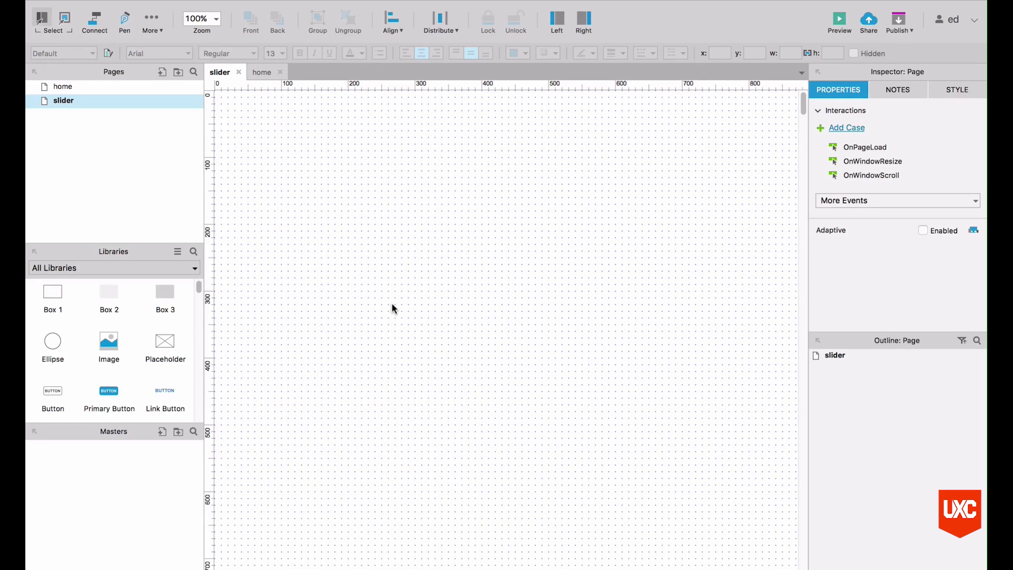
Step: Place a grey box on the slider page, sized 750×360 at x 60, y 150
drag(158, 295, 280, 235)
drag(344, 274, 333, 243)
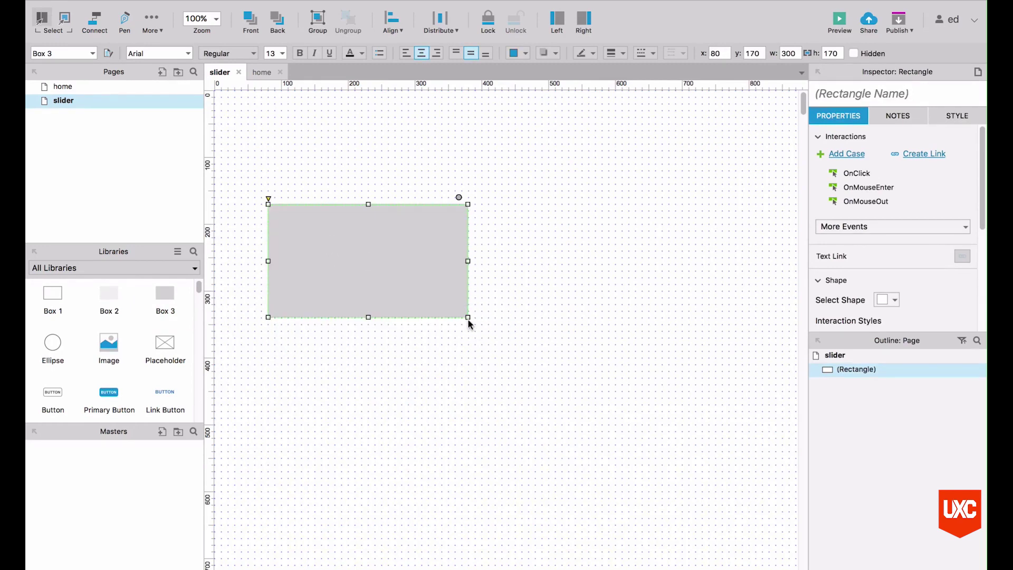
drag(467, 318, 768, 444)
drag(692, 360, 686, 347)
Step: Label the box 'Slide 1' in bold 36-point text
double_click(519, 310)
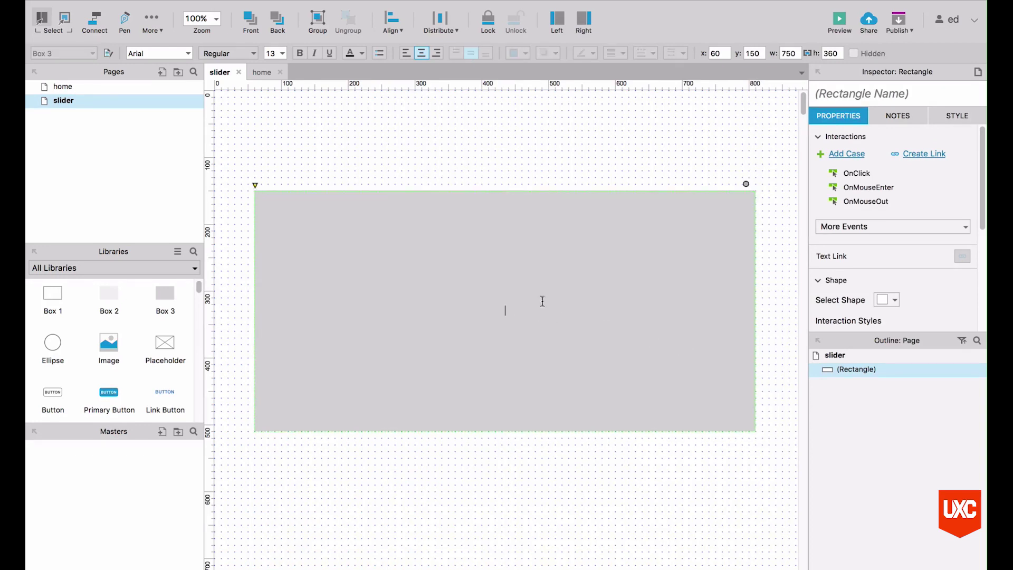
text(Slide 1)
key(super+a)
key(super+b)
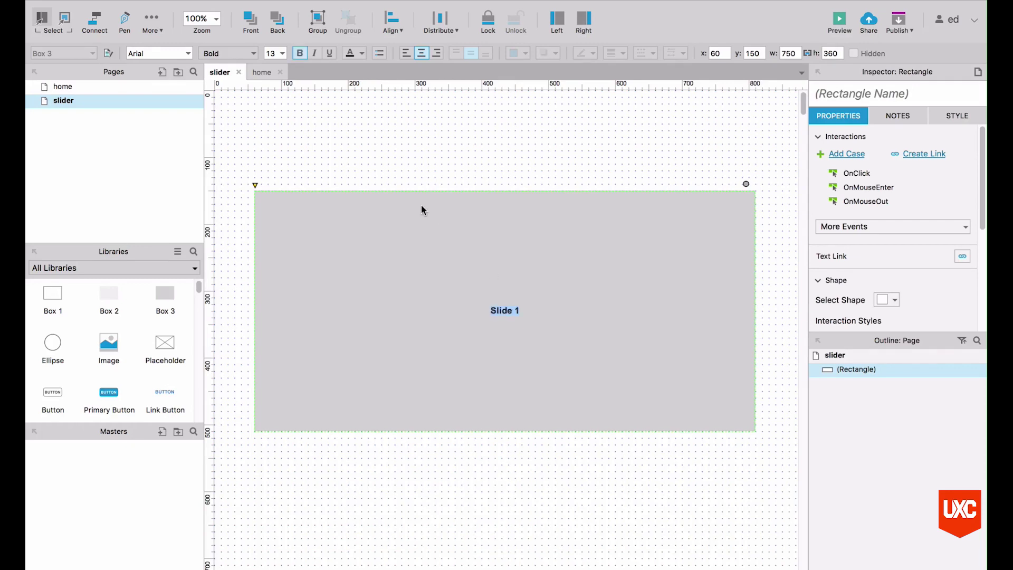
click(282, 52)
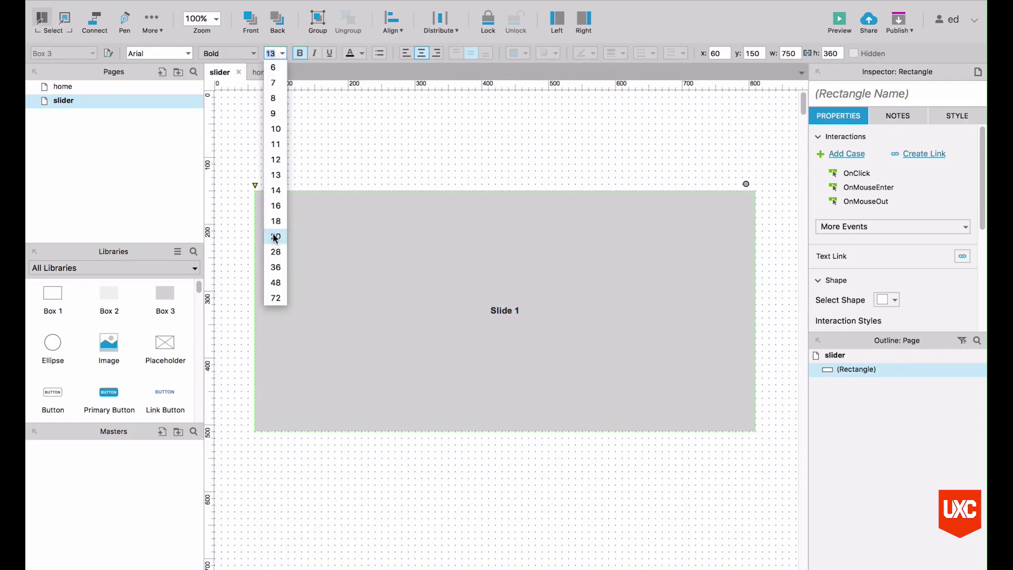
click(275, 258)
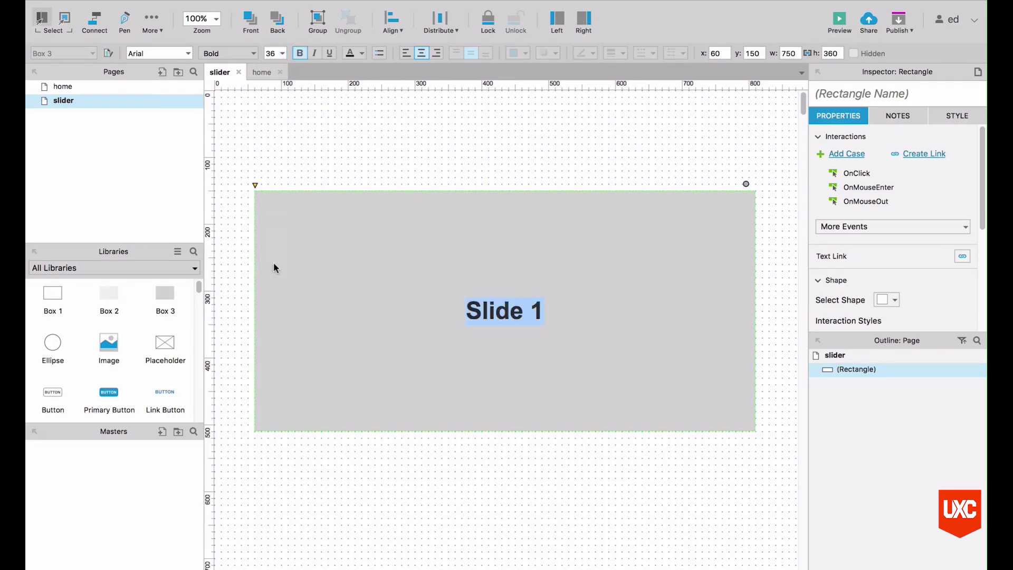
click(449, 158)
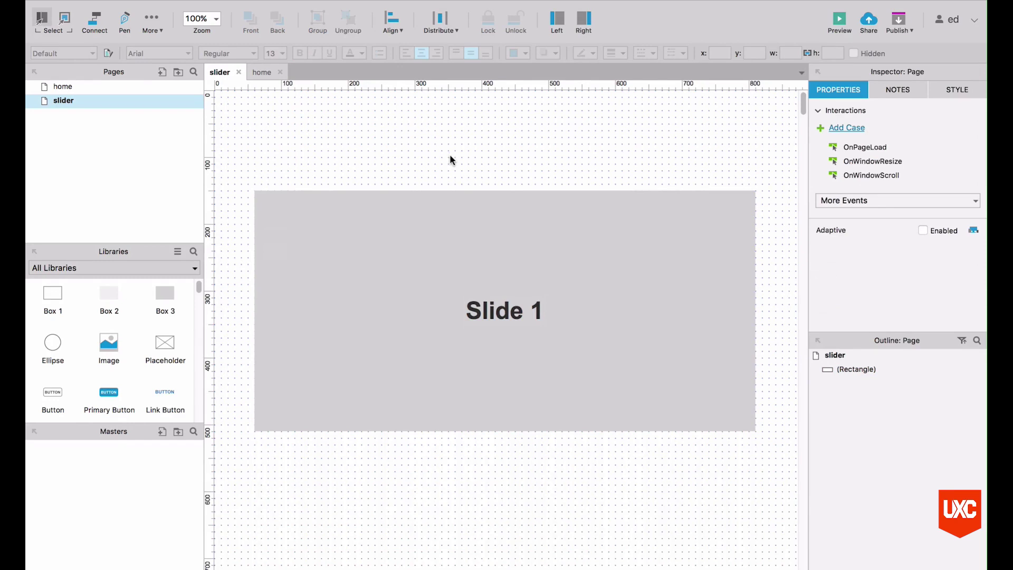
Step: Convert the Slide 1 rectangle into a dynamic panel and name it 'slider'
click(390, 205)
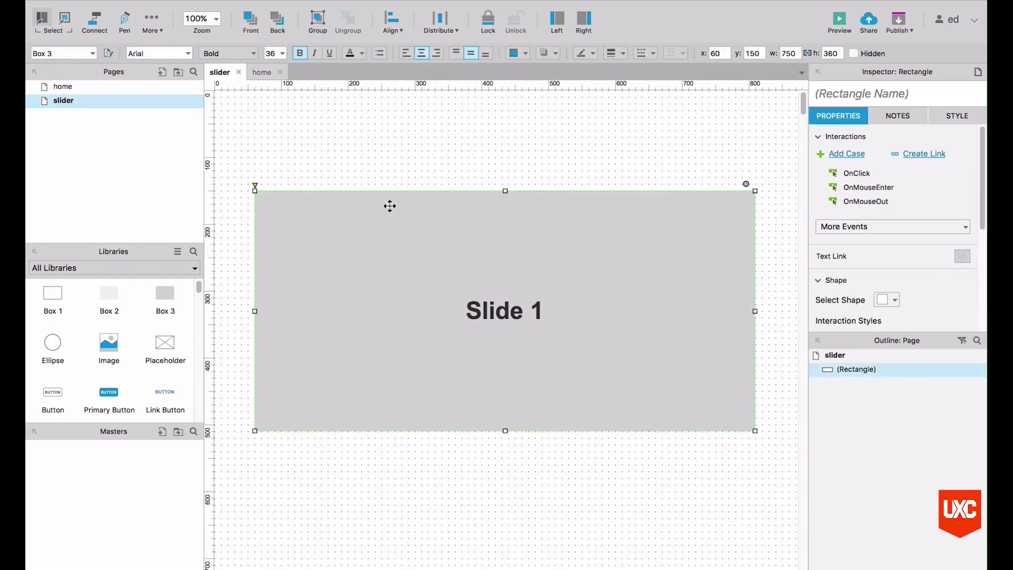
right_click(404, 205)
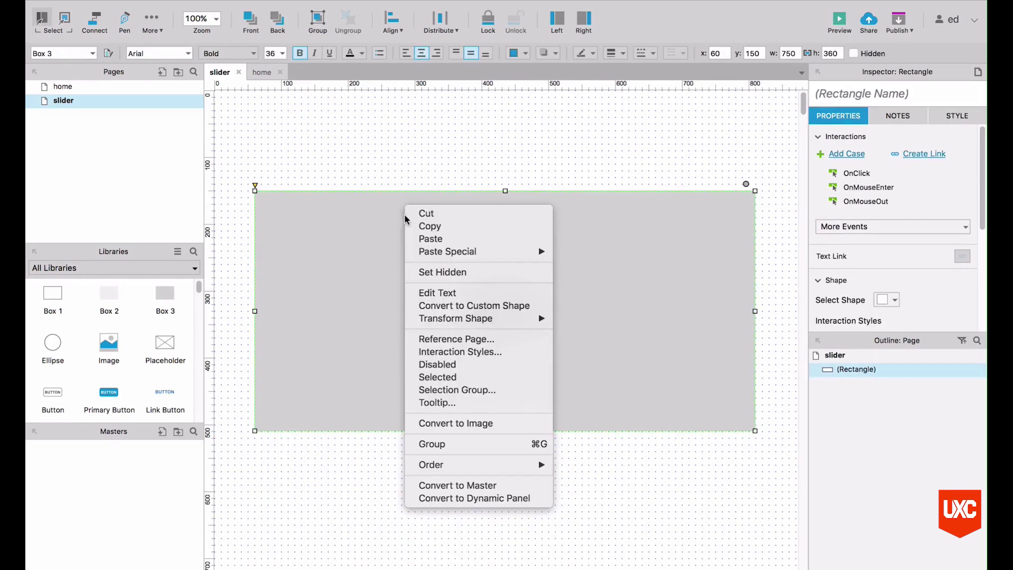
click(448, 498)
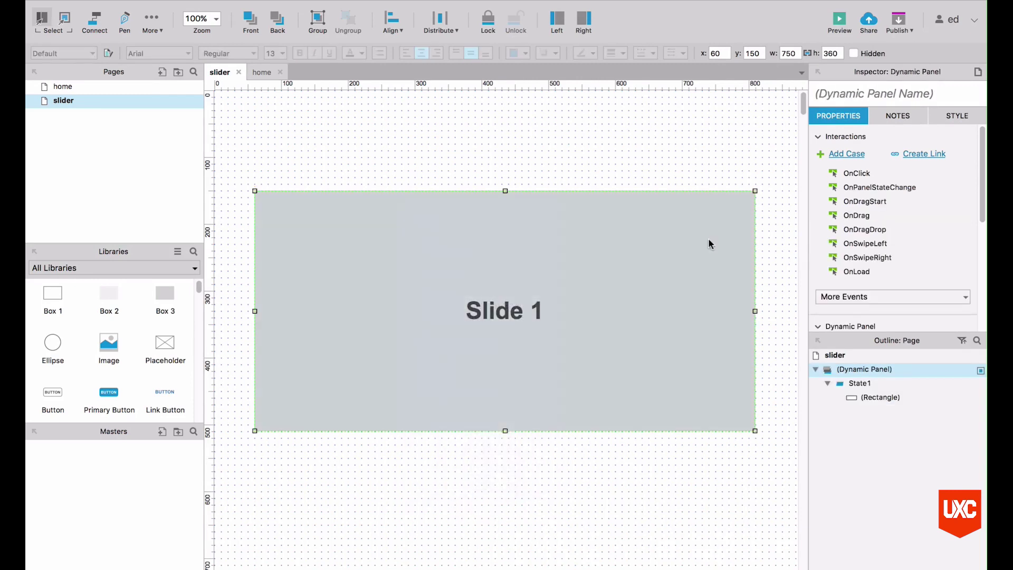
click(851, 95)
text(slider)
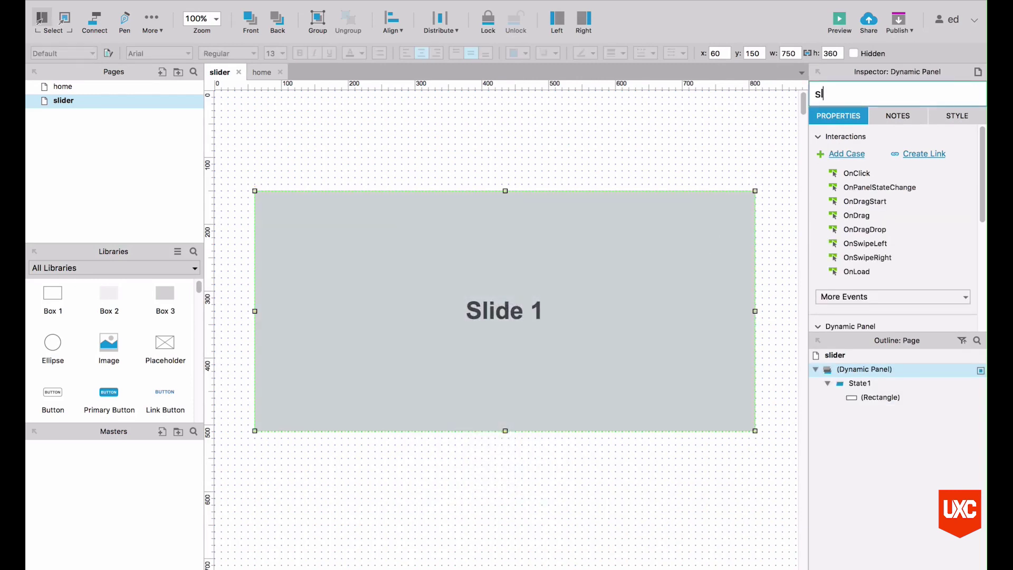
click(656, 101)
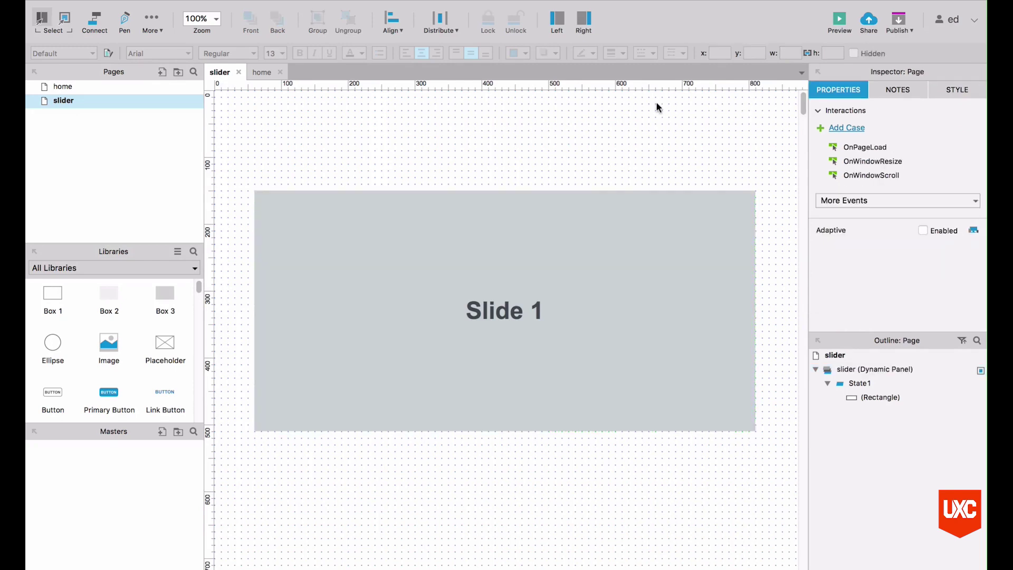
Step: Duplicate State1 twice in the slider panel's state manager to make three states
double_click(513, 232)
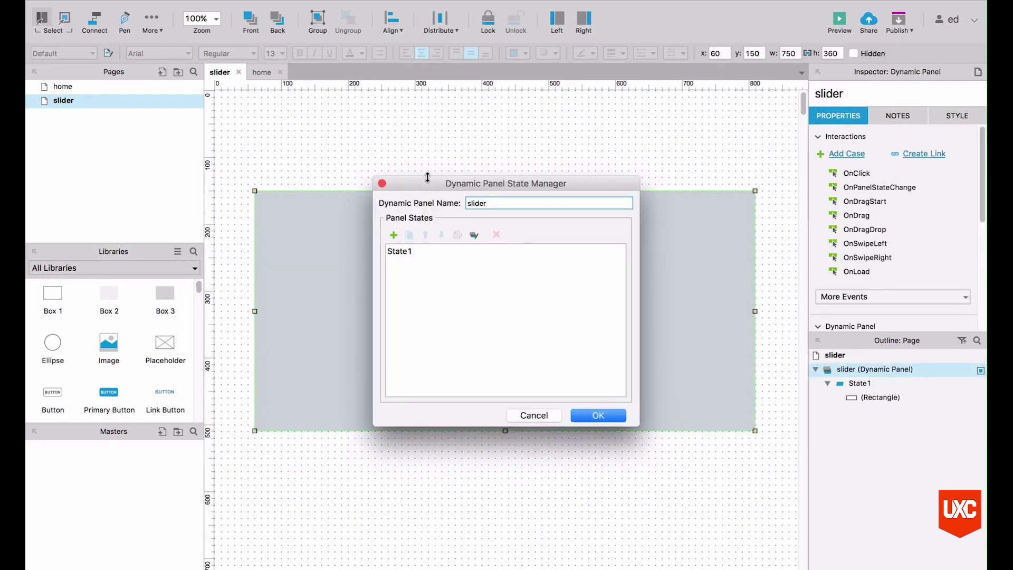
drag(421, 184, 570, 153)
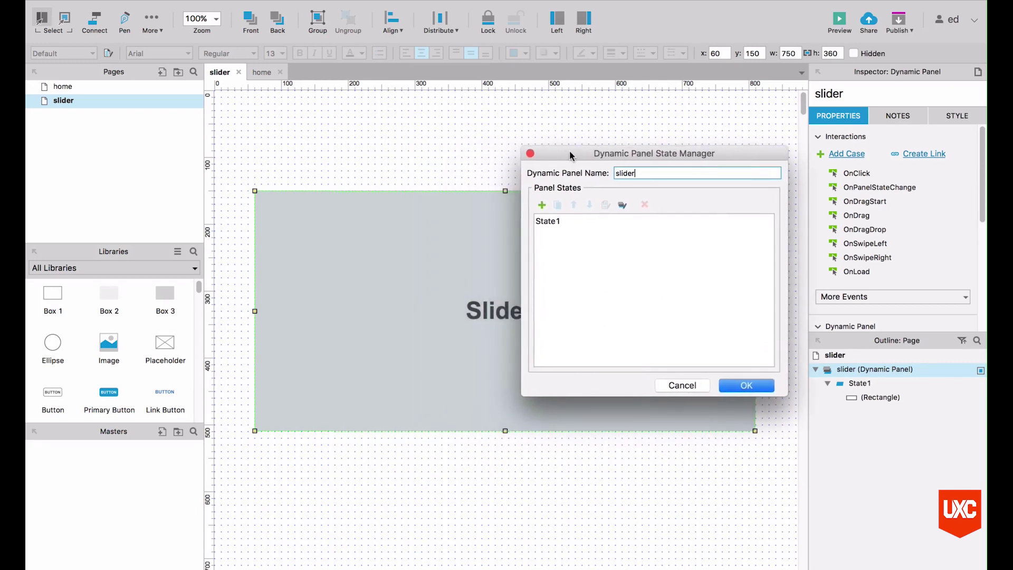
click(549, 220)
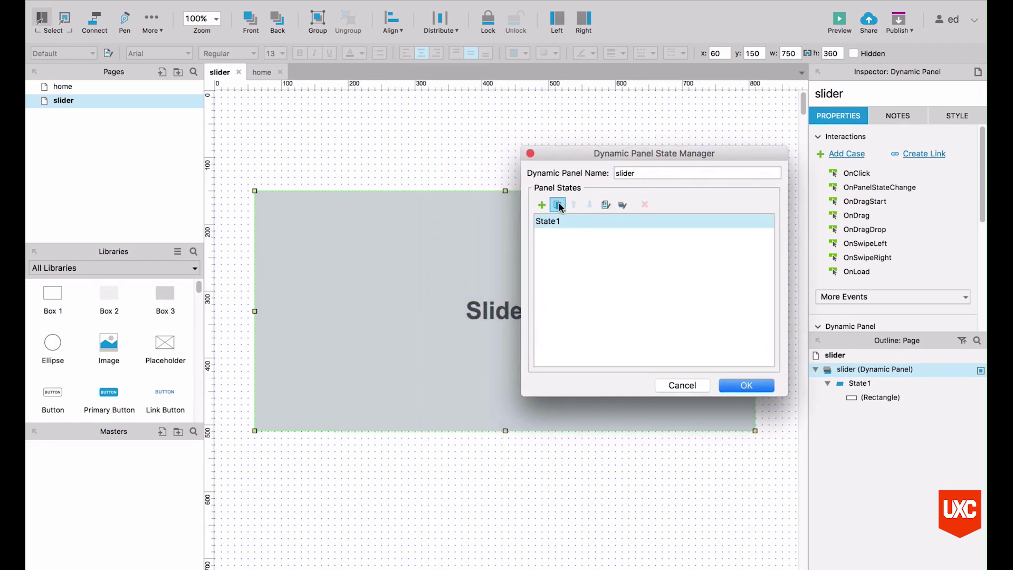
click(558, 205)
click(558, 205)
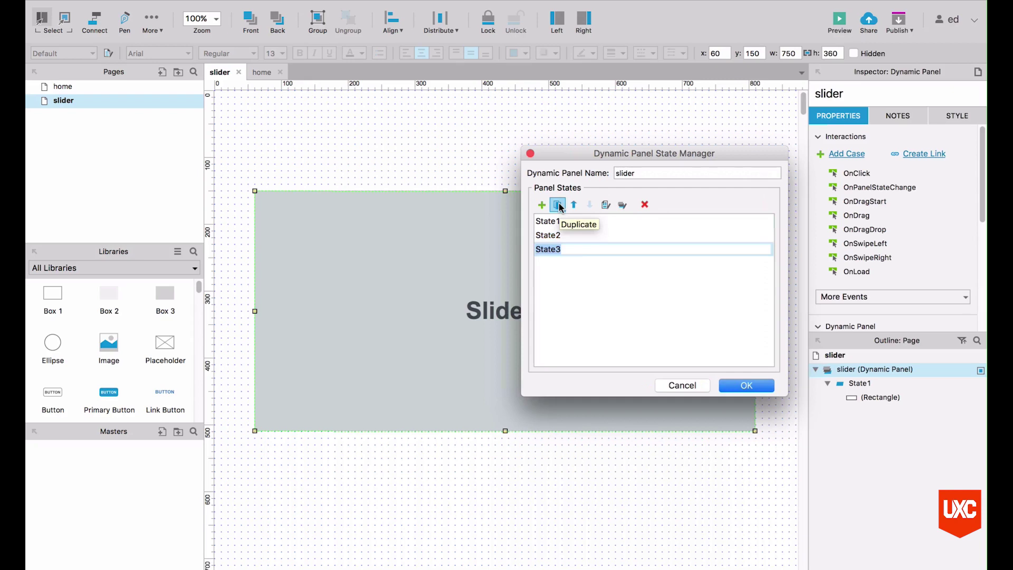
Step: Rename the three states to 'Slide 1', 'Slide 2' and 'Slide 3'
click(549, 221)
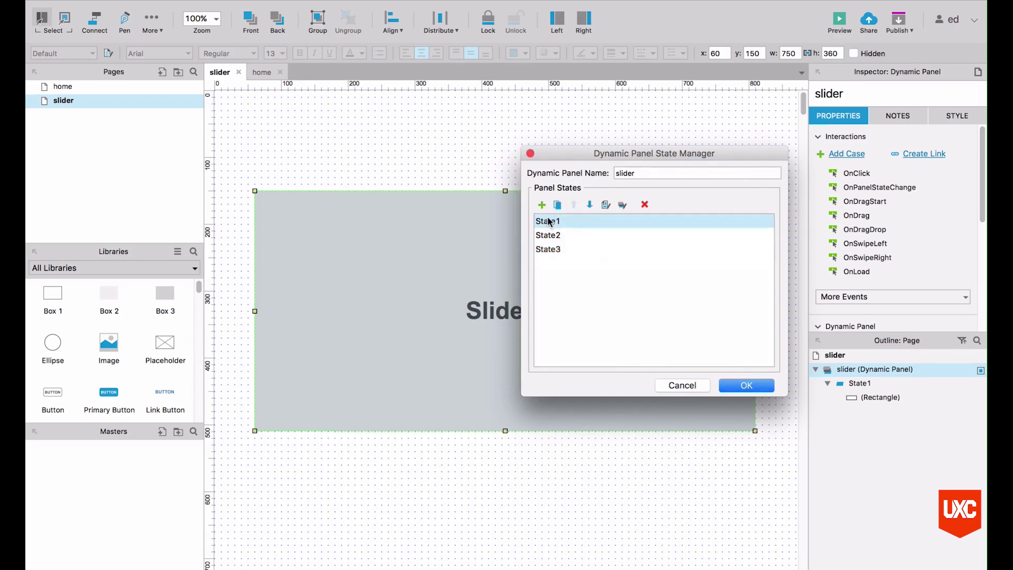
click(549, 221)
text(Slide 1)
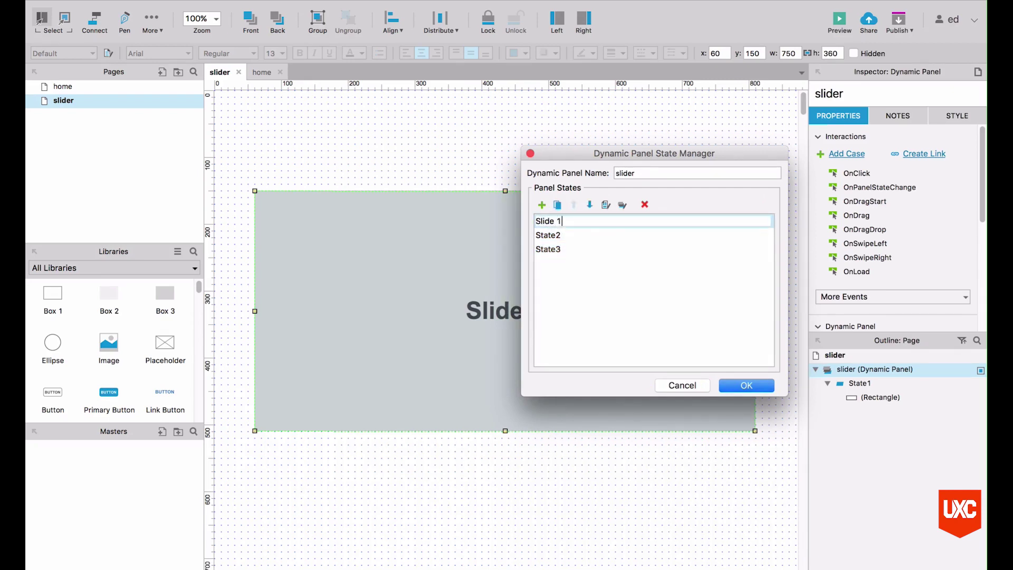
key(Return)
click(556, 235)
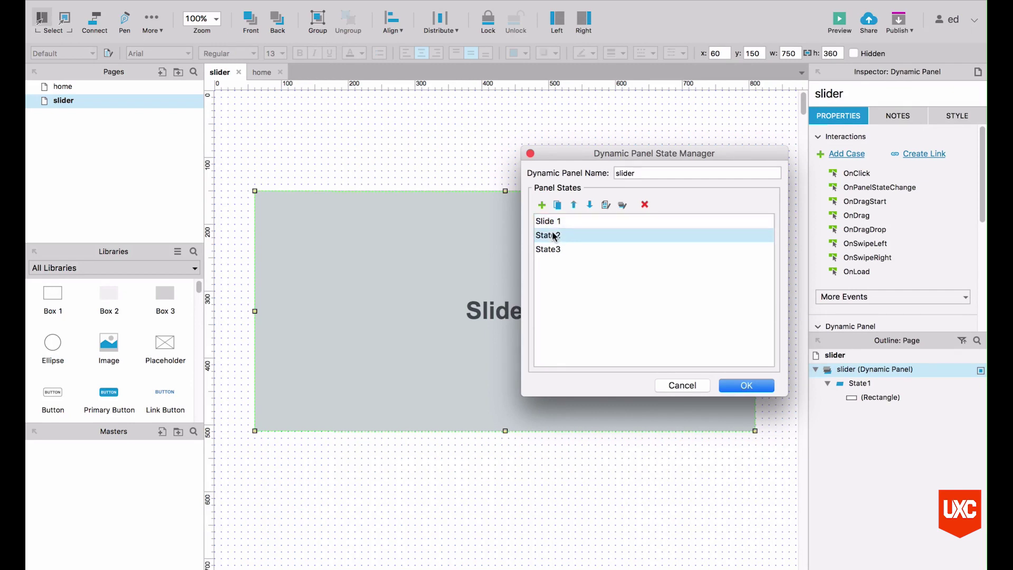
click(553, 233)
text(Slide 2)
key(Return)
click(549, 250)
click(549, 250)
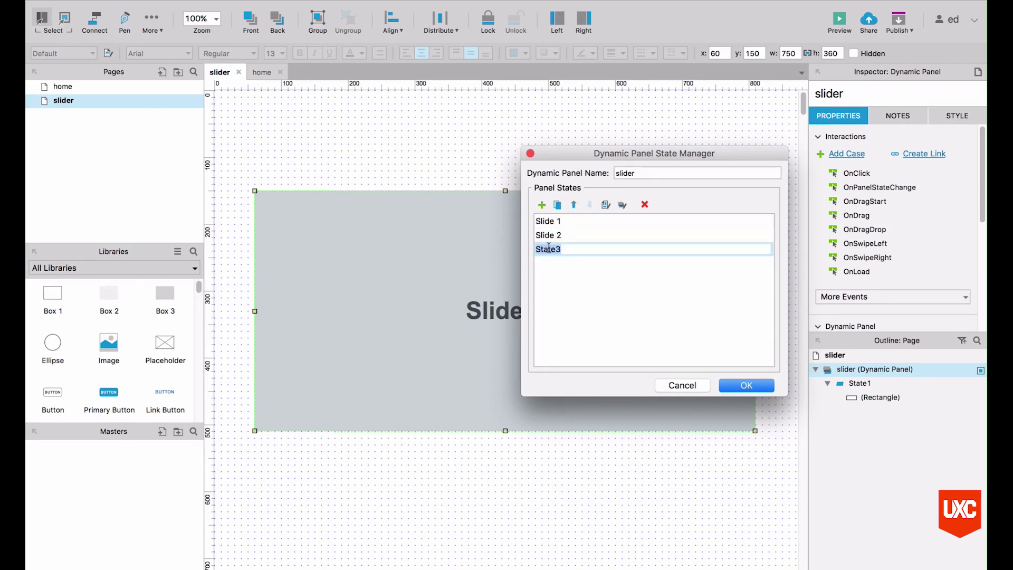
text(Slide 3)
key(Return)
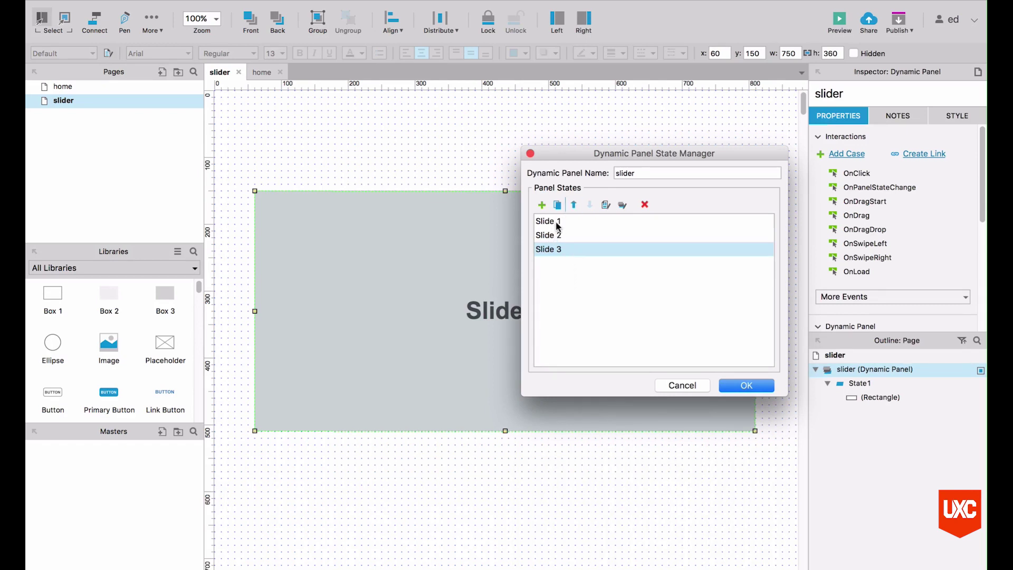
Step: Change the box text in the Slide 2 state to 'Slide 2'
mouse_move(595, 154)
mouse_down()
mouse_move(631, 154)
mouse_move(585, 160)
mouse_up()
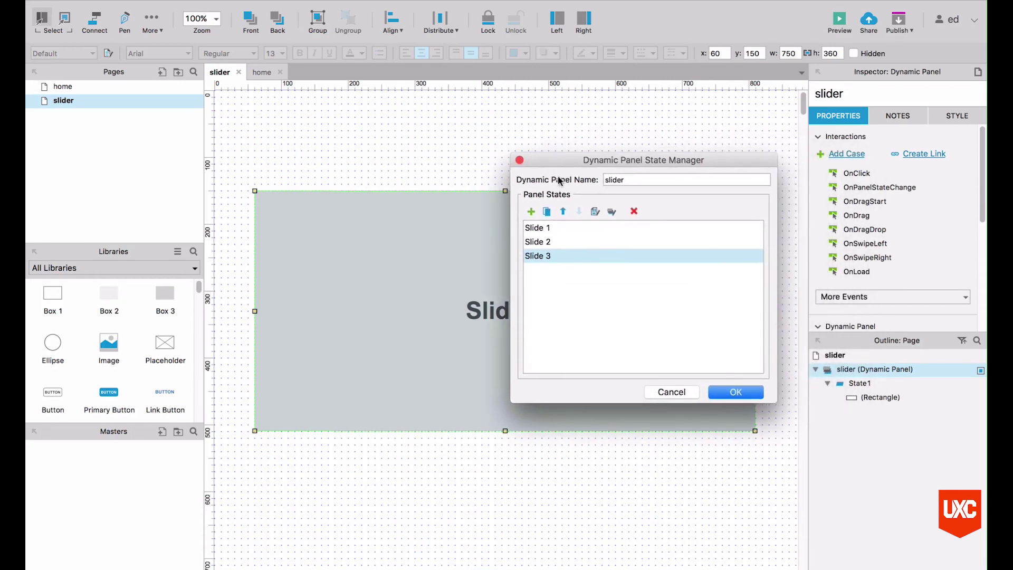
double_click(543, 242)
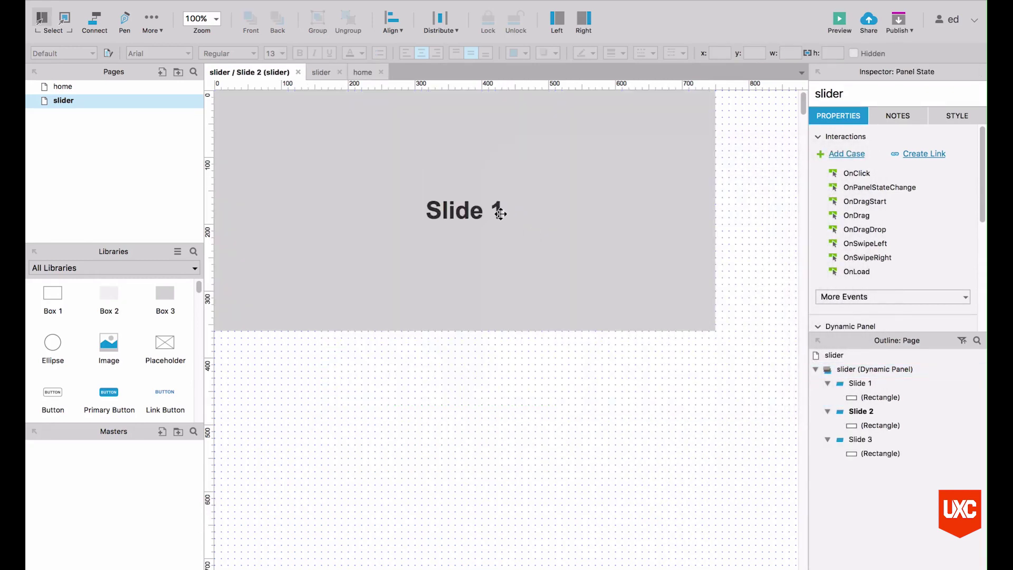
click(500, 213)
click(498, 212)
click(496, 211)
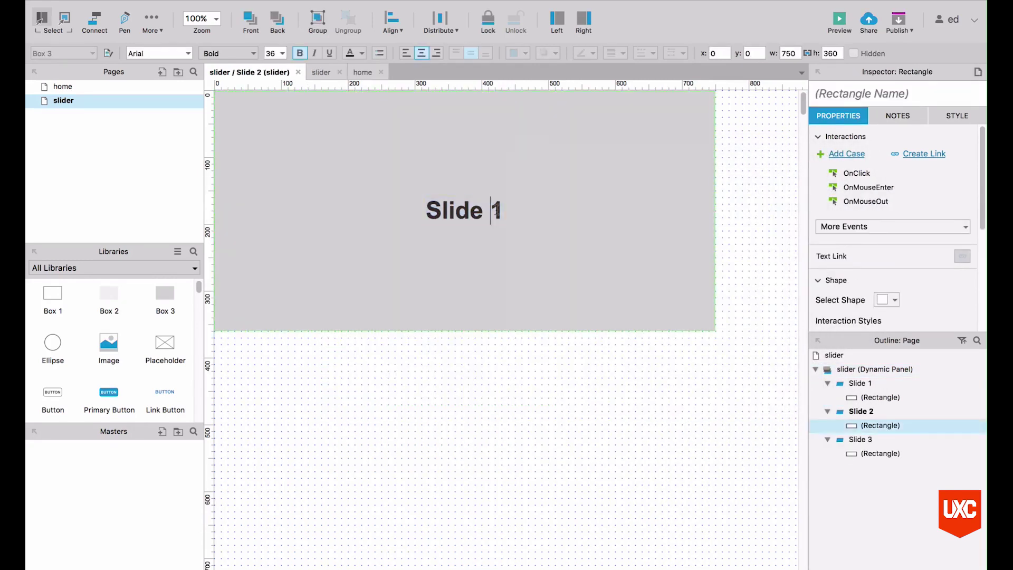
key(Delete)
text(2)
click(451, 335)
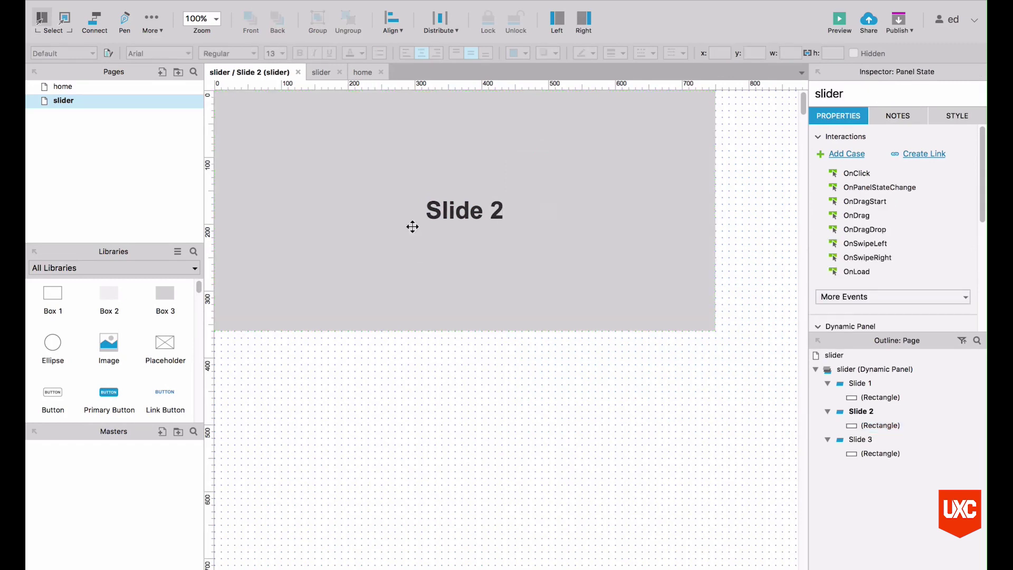
key(super+w)
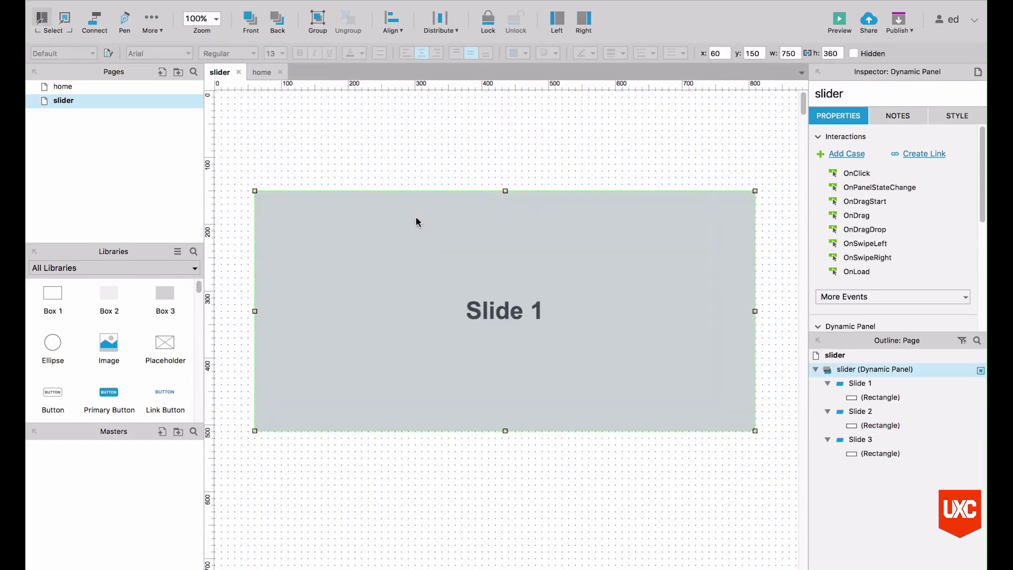
Step: Change the box text in the Slide 3 state to 'Slide 3'
double_click(530, 313)
double_click(413, 277)
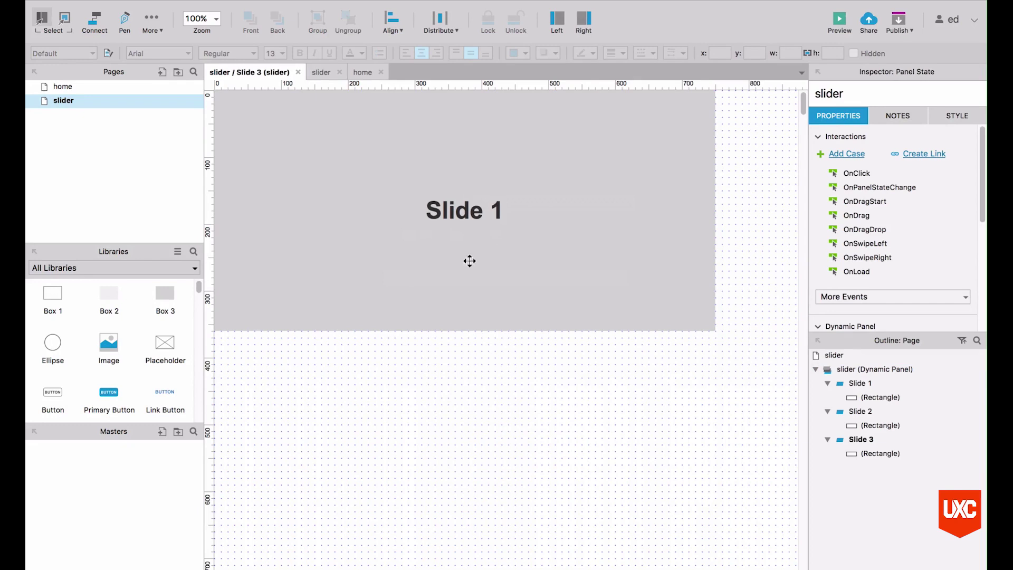
double_click(496, 211)
key(Right)
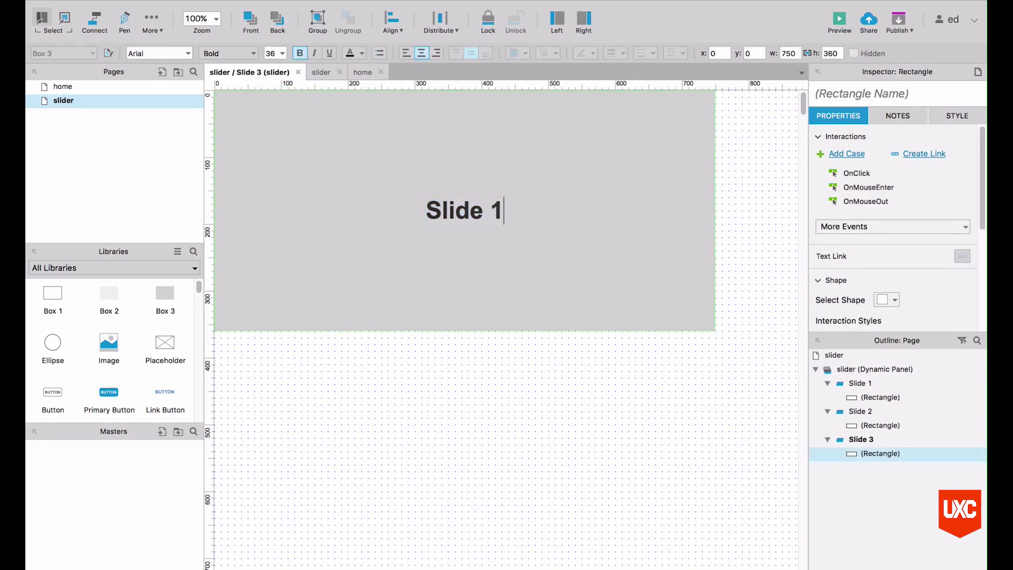
key(BackSpace)
text(3)
key(Escape)
click(494, 343)
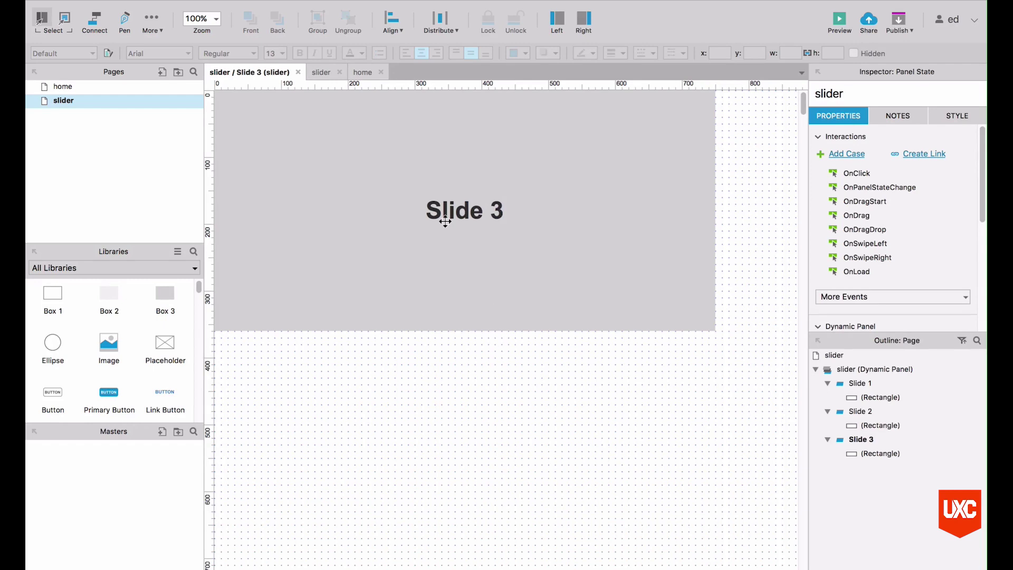
key(super+w)
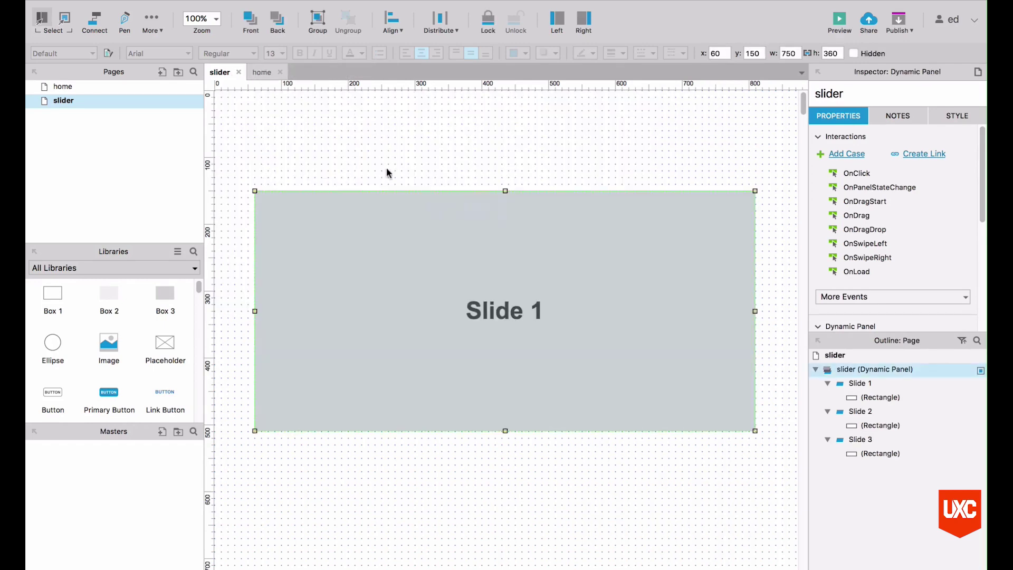
Step: From the Icons library, place Angle Right and Angle Left arrows at the panel's right and left edges
click(469, 167)
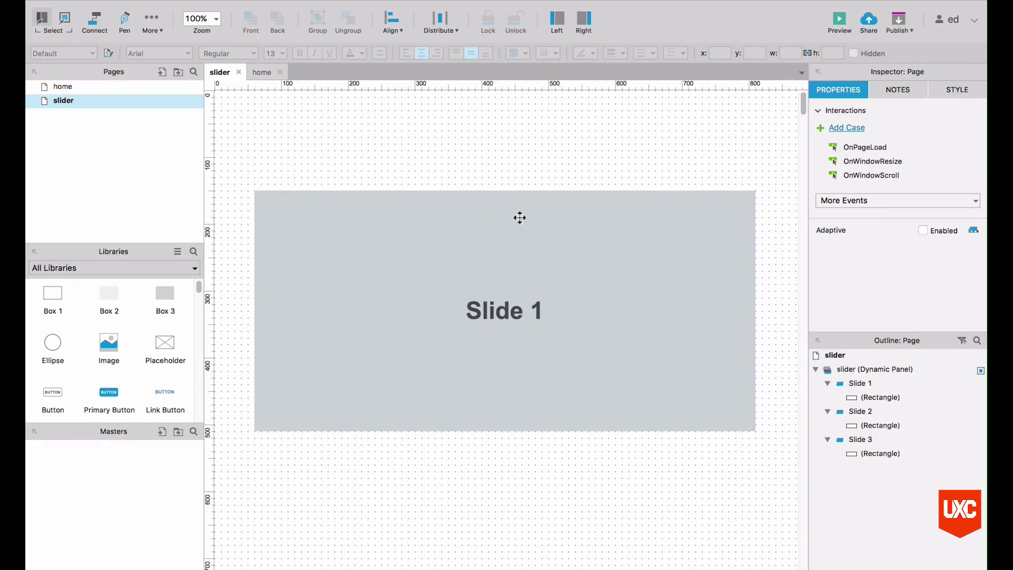
click(105, 268)
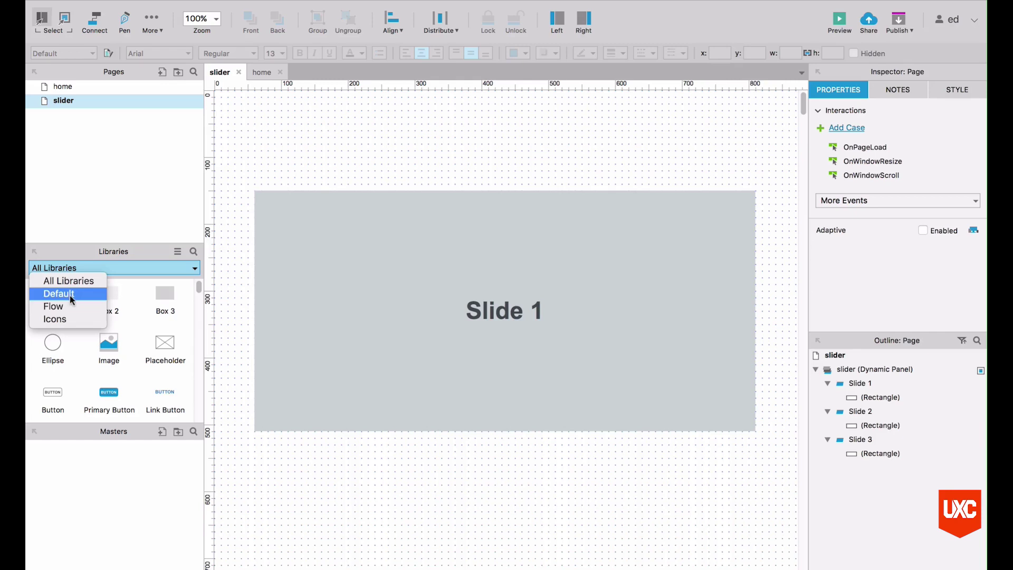
click(59, 318)
scroll(124, 323, down, 10)
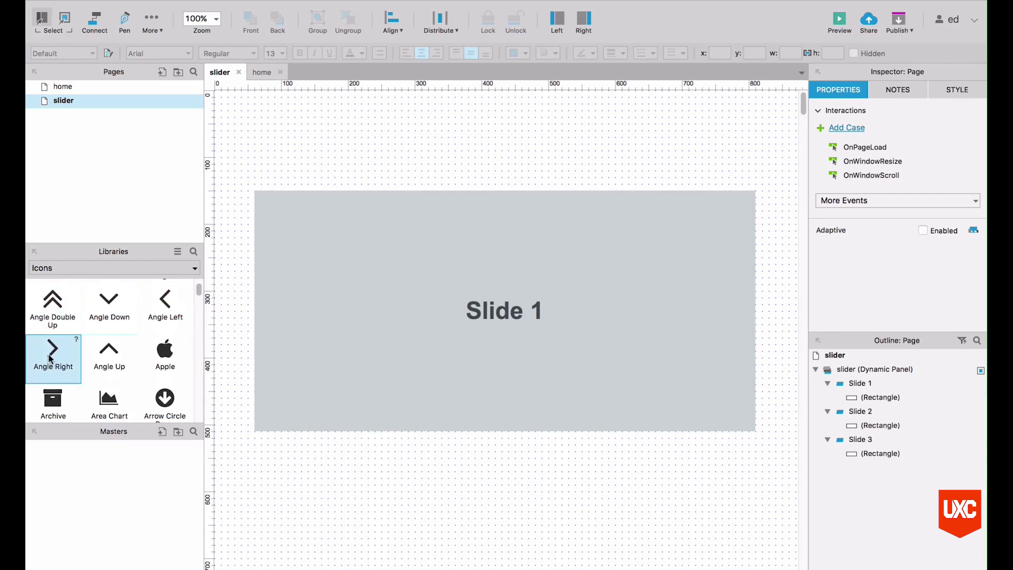
drag(52, 359, 710, 291)
drag(165, 301, 277, 291)
click(465, 160)
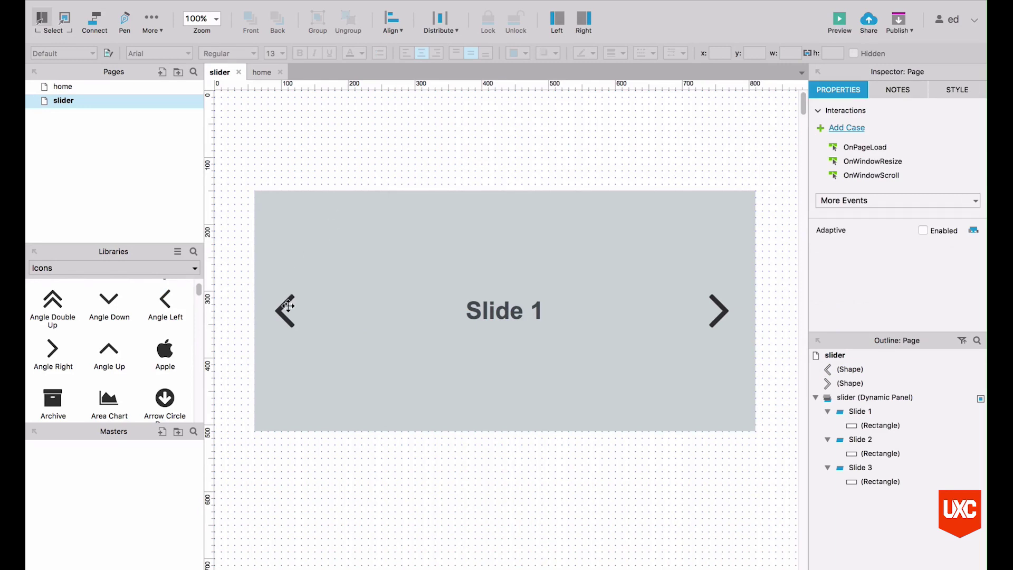
Step: Give the right arrow an OnClick Set Panel State: slider to Next, wrapping last to first
click(717, 304)
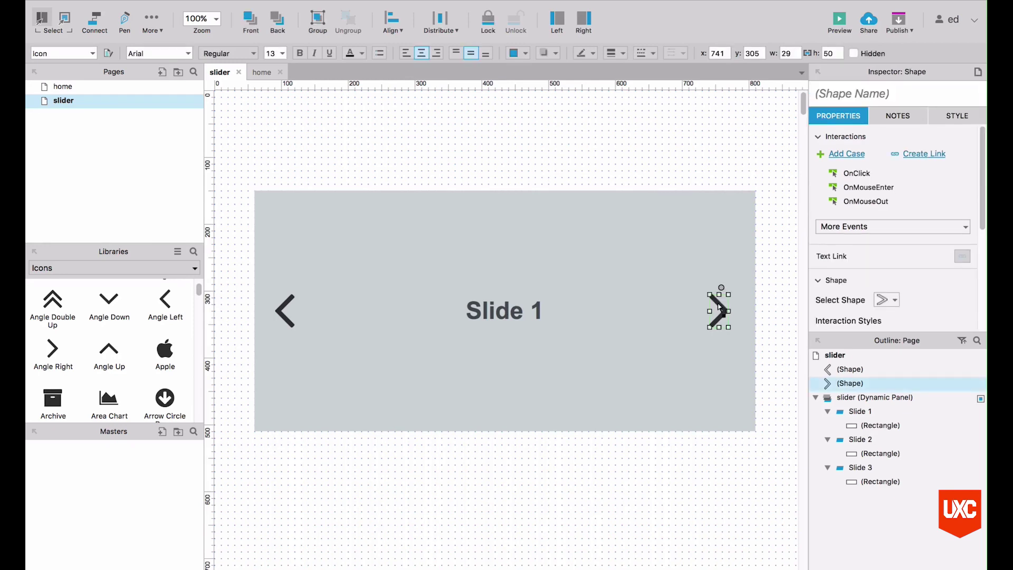
double_click(857, 176)
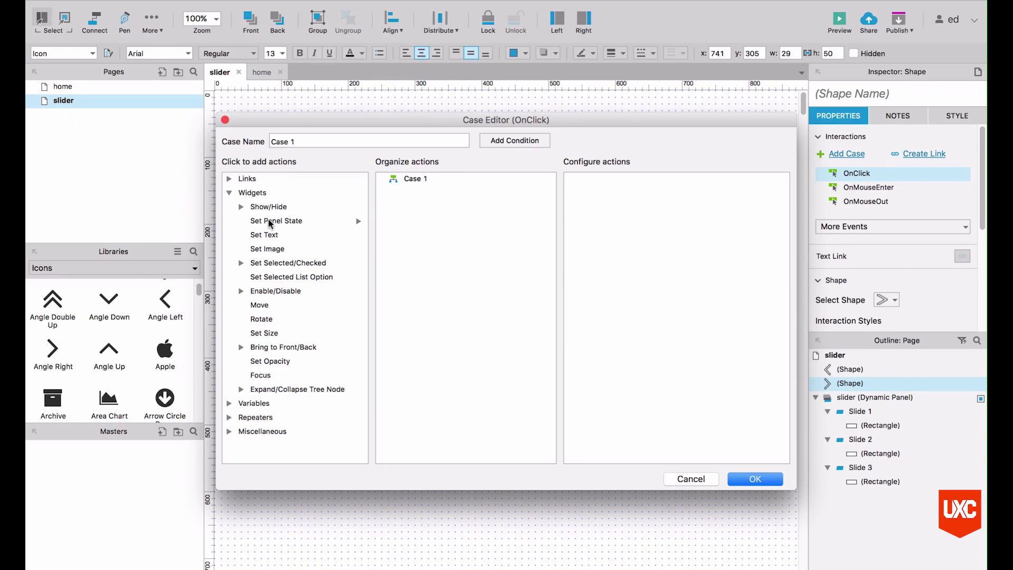
click(290, 222)
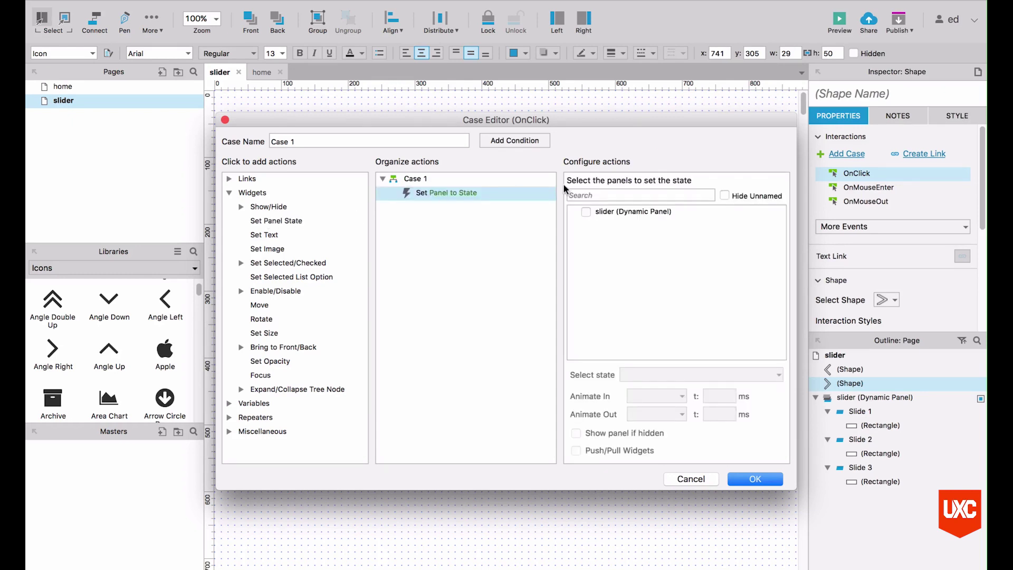
mouse_move(605, 211)
click(586, 210)
click(677, 375)
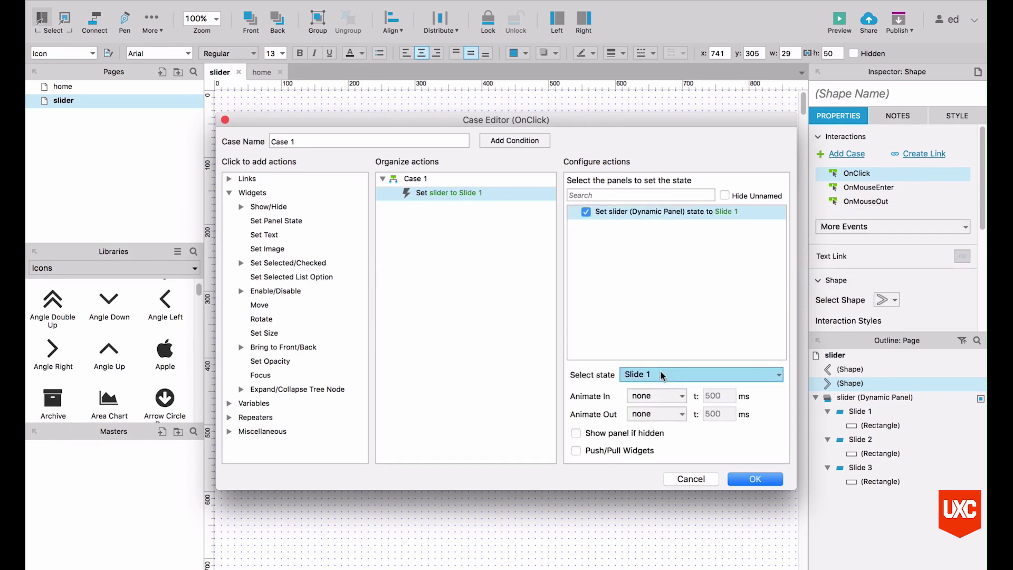
click(649, 440)
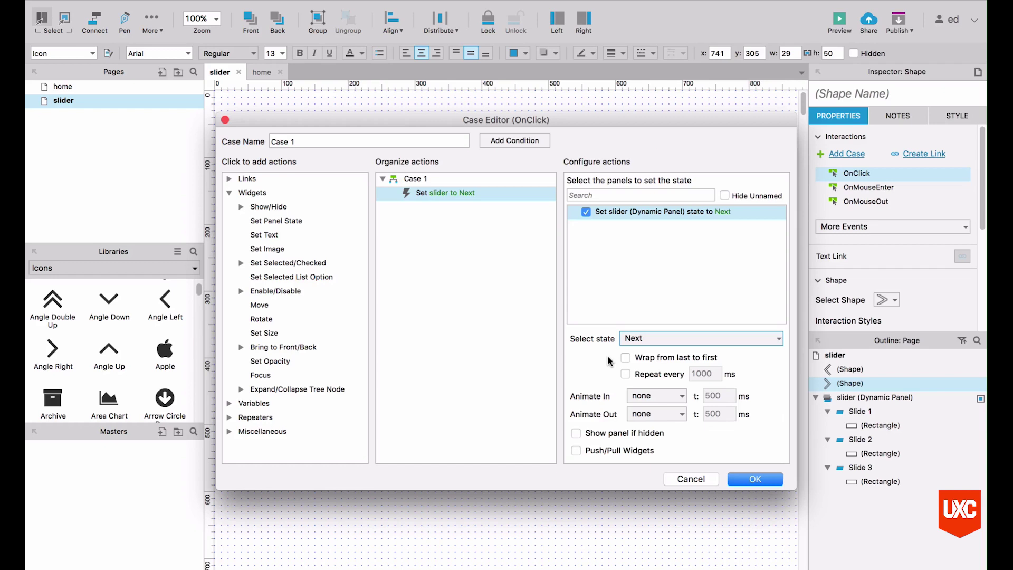
click(625, 357)
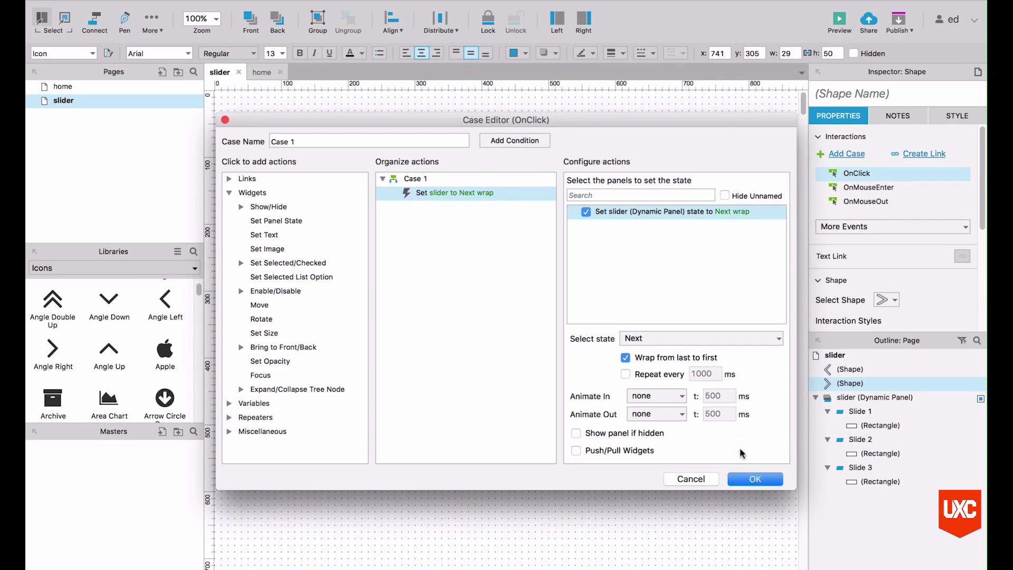
click(756, 479)
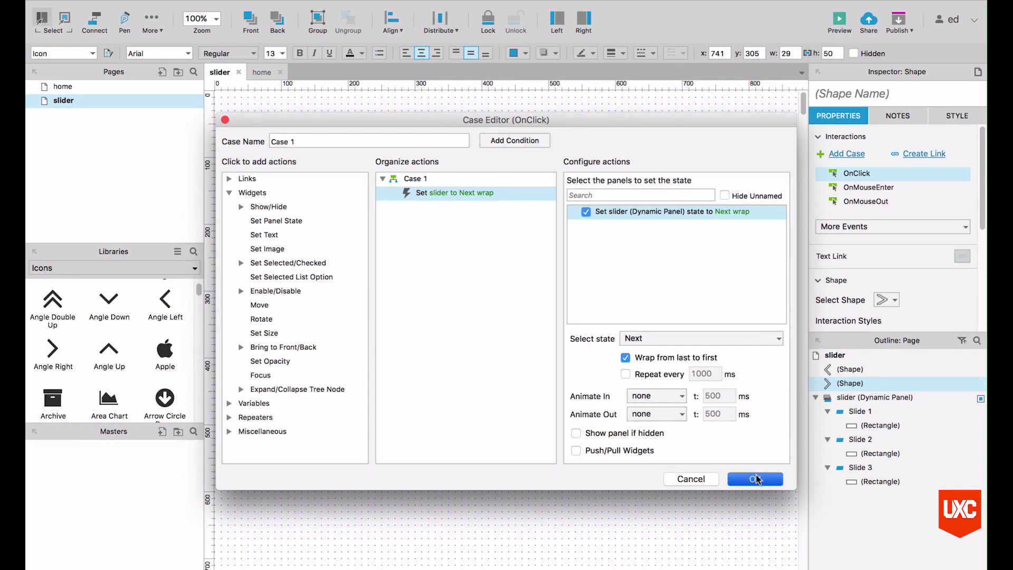
click(487, 467)
click(286, 313)
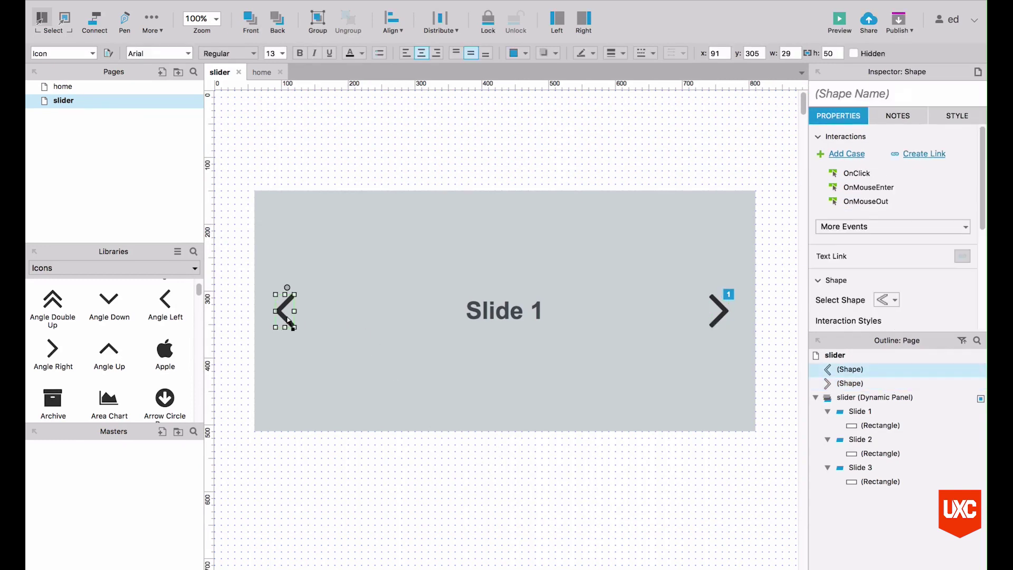
Step: Give the left arrow an OnClick Set Panel State: slider to Previous, wrapping first to last
click(860, 174)
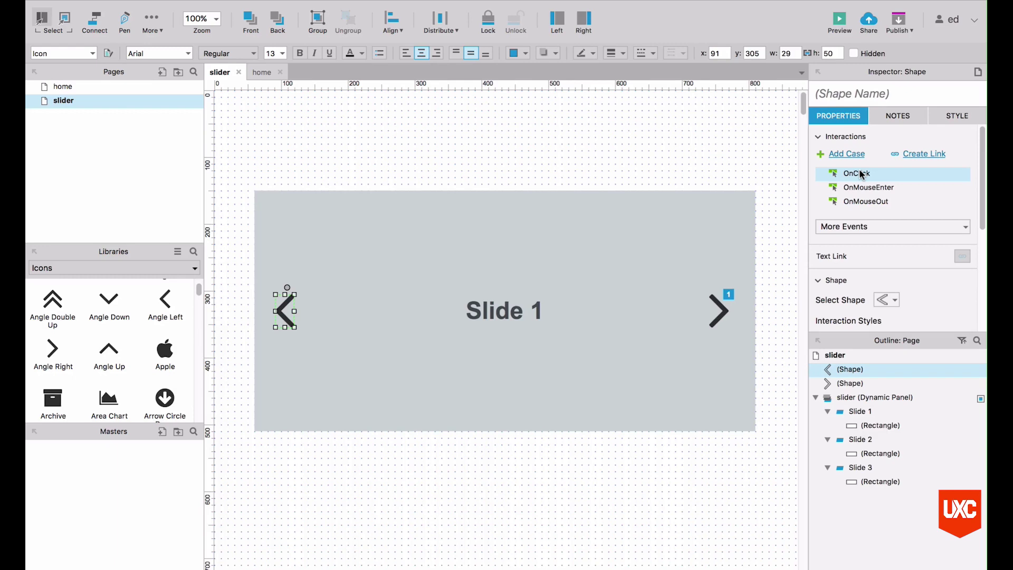
double_click(860, 174)
click(276, 221)
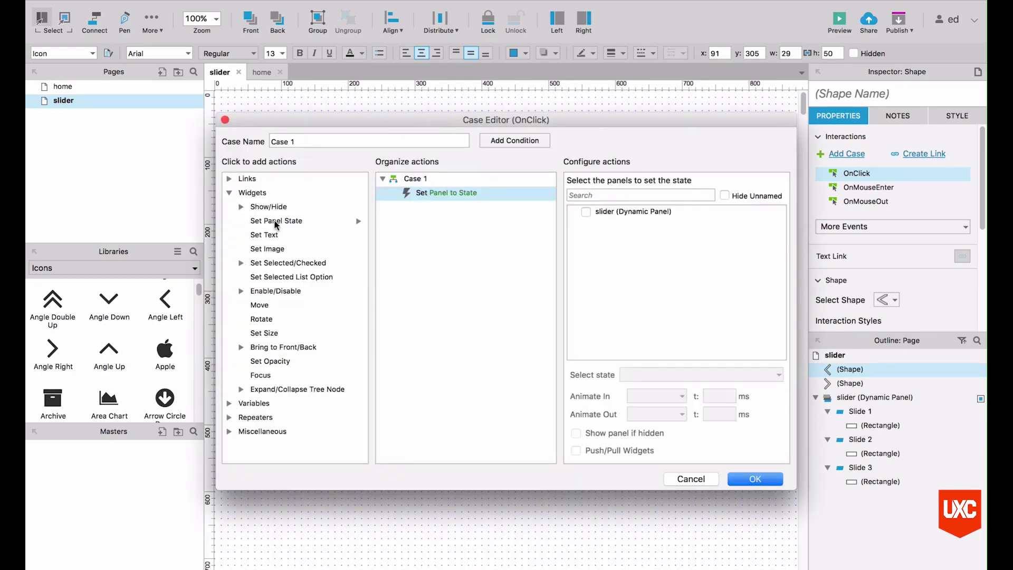
click(585, 211)
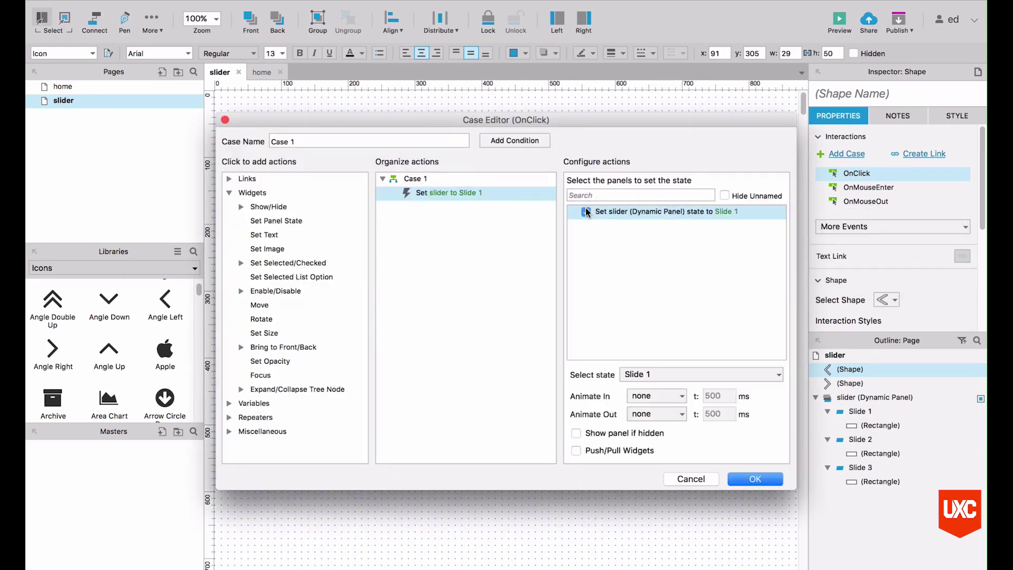
click(637, 374)
click(648, 457)
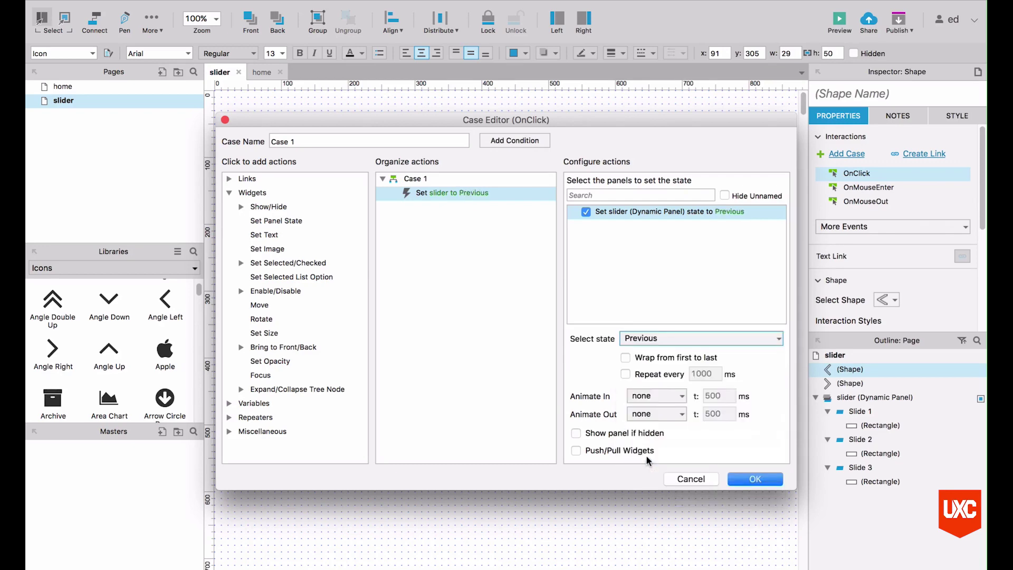
click(627, 358)
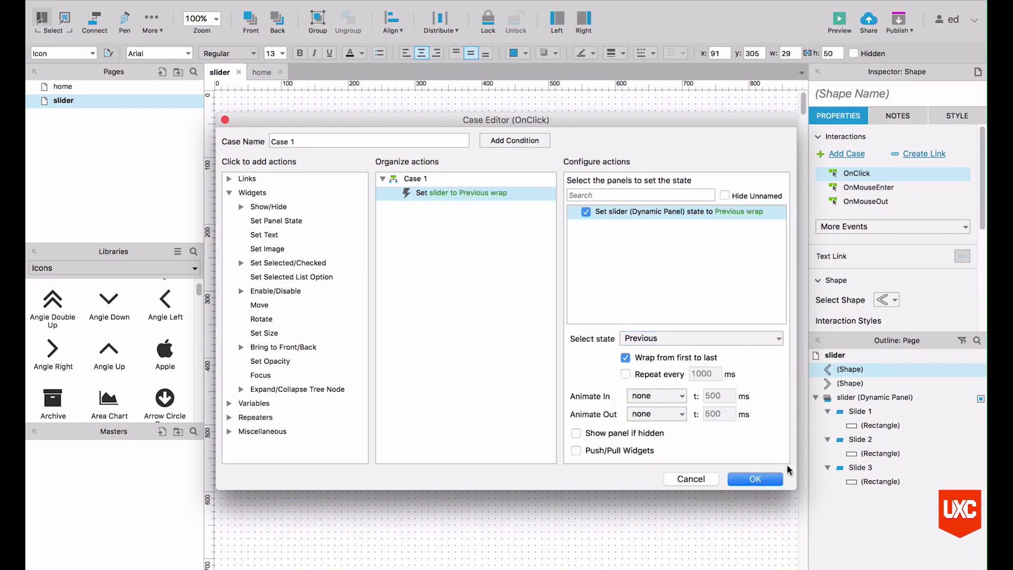
click(756, 477)
click(651, 464)
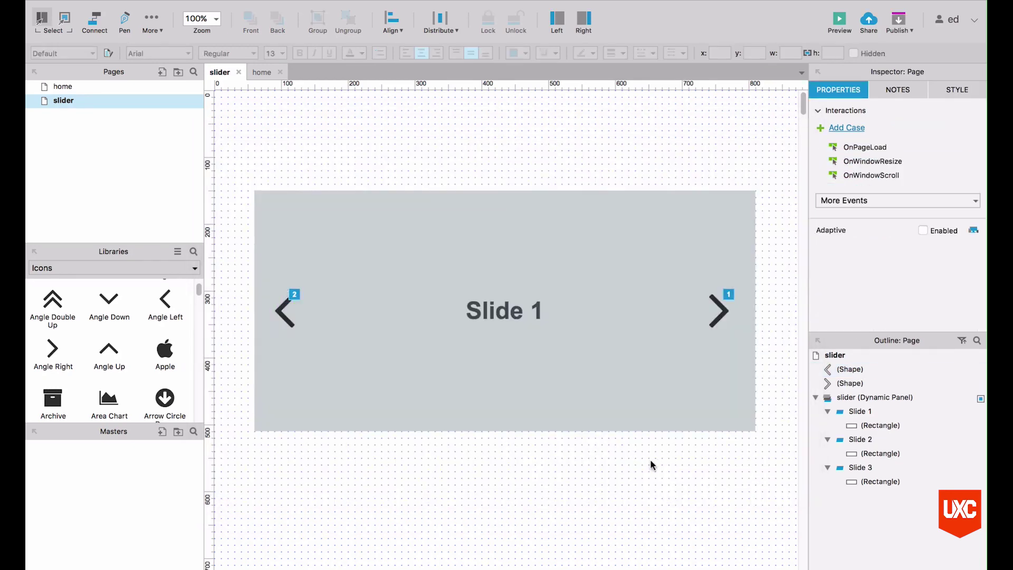
Step: Preview the slider page in Chrome, advancing three slides and stepping back two
click(839, 19)
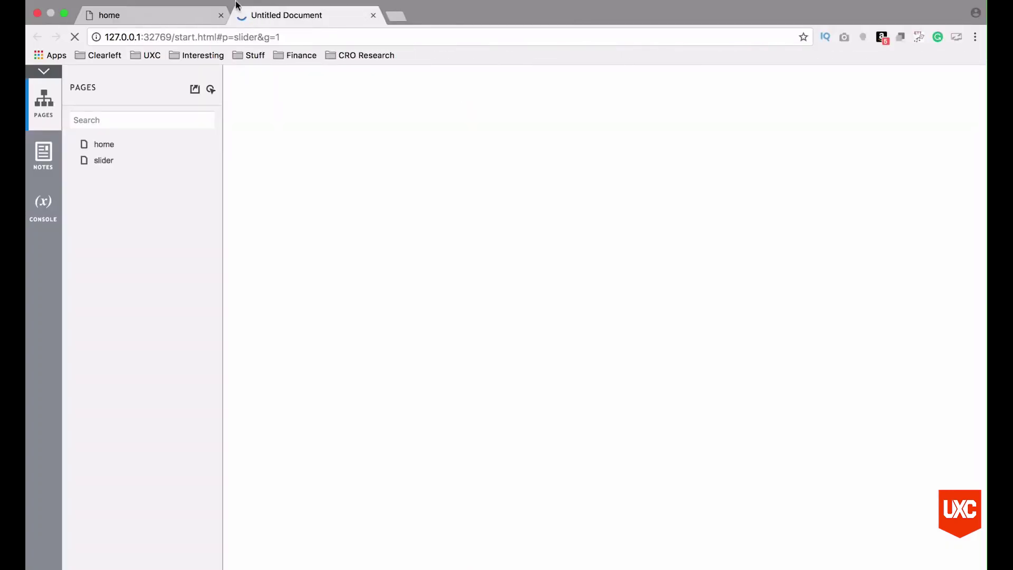
click(221, 15)
click(44, 70)
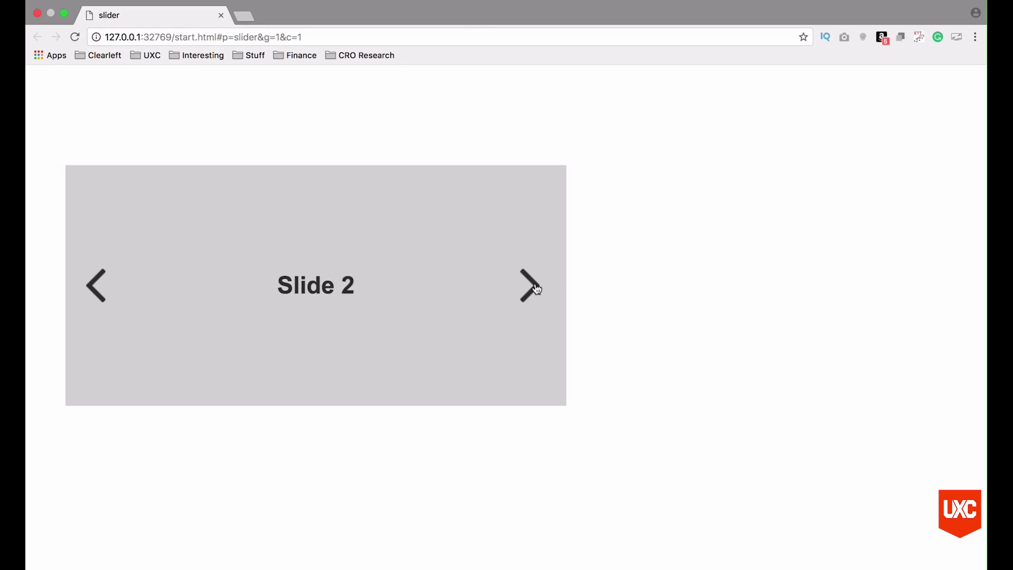
click(536, 288)
click(536, 288)
click(536, 288)
click(98, 285)
click(98, 285)
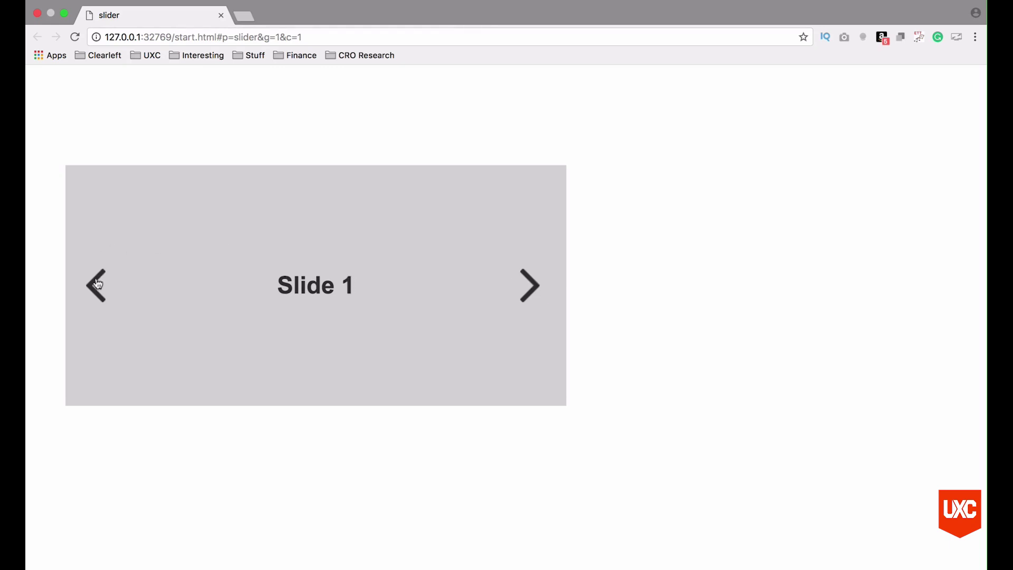